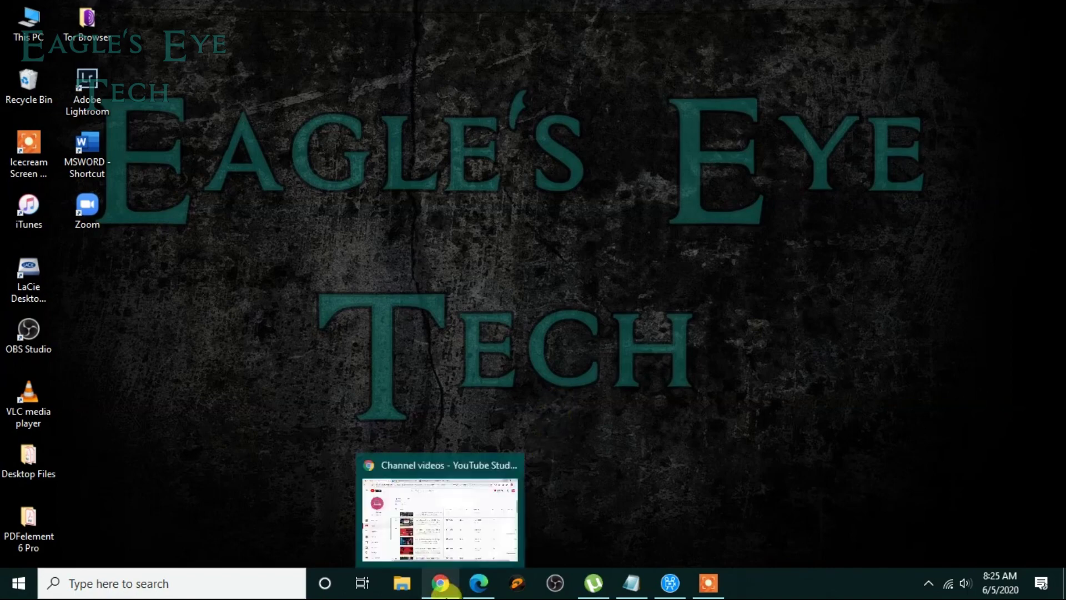
# - Copy the End Screen video's short link from its YouTube Studio details page
pyautogui.click(440, 584)
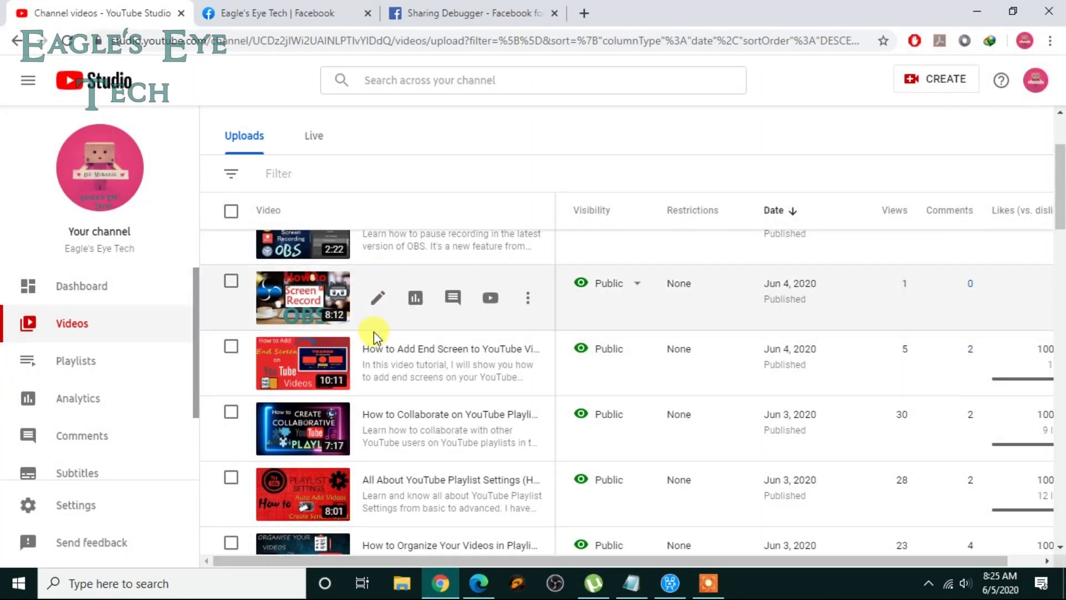
pyautogui.moveTo(379, 364)
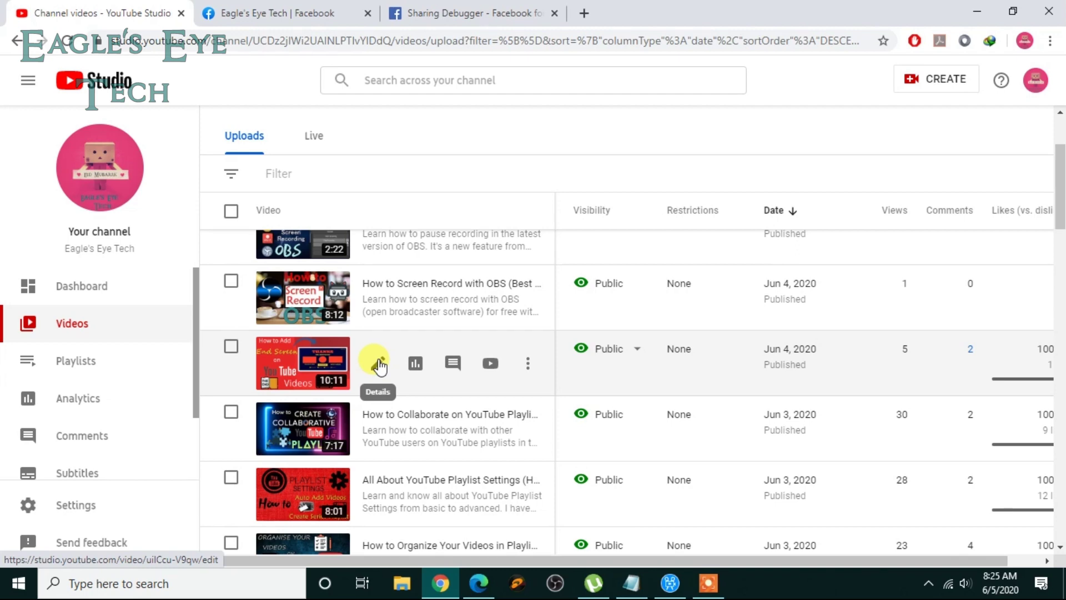
pyautogui.click(379, 364)
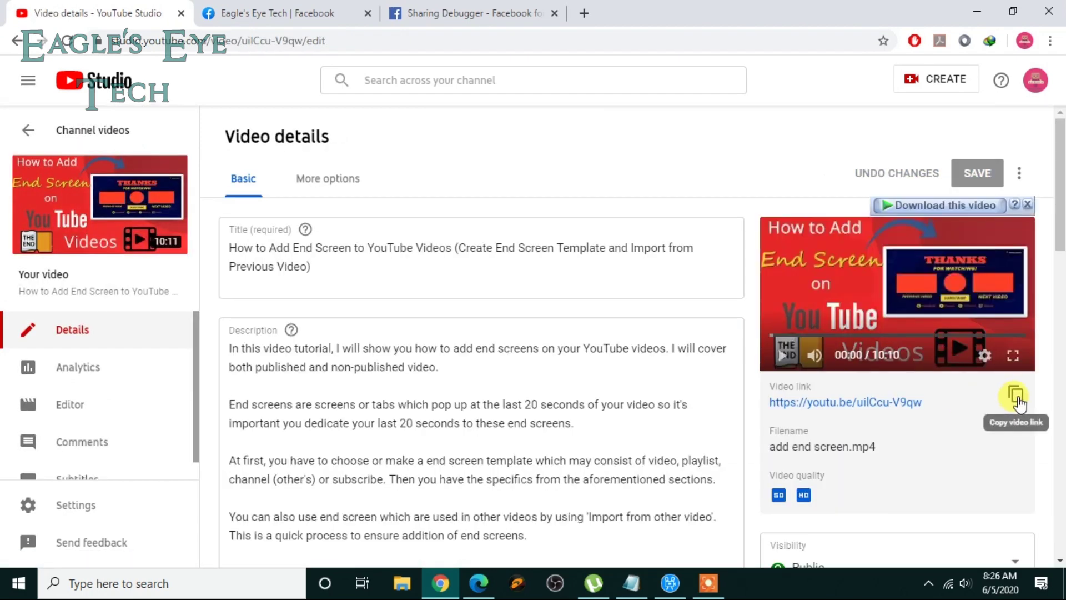
pyautogui.click(1017, 393)
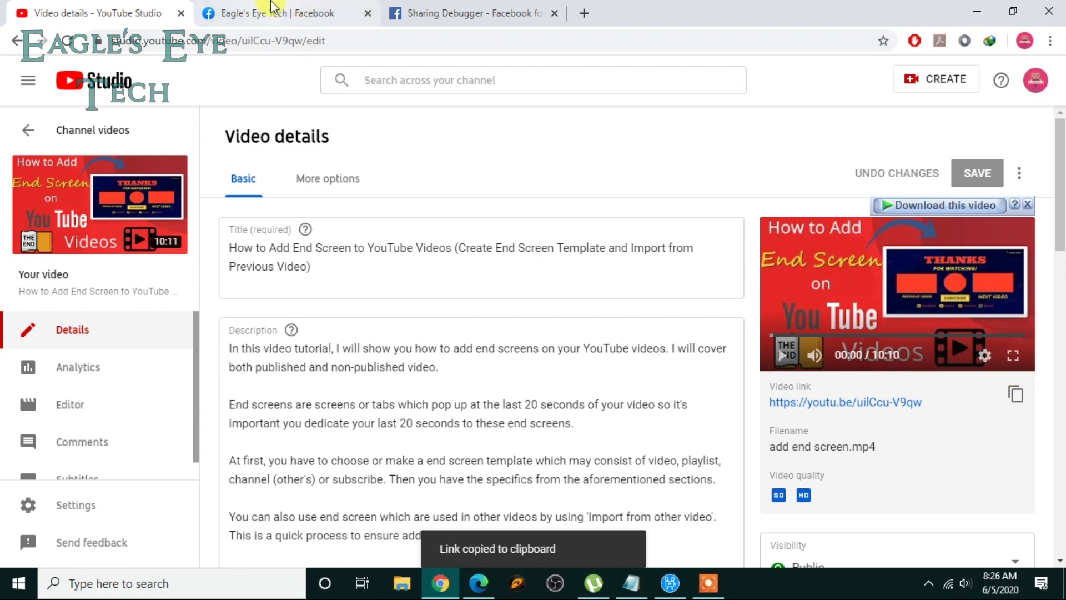
pyautogui.click(275, 12)
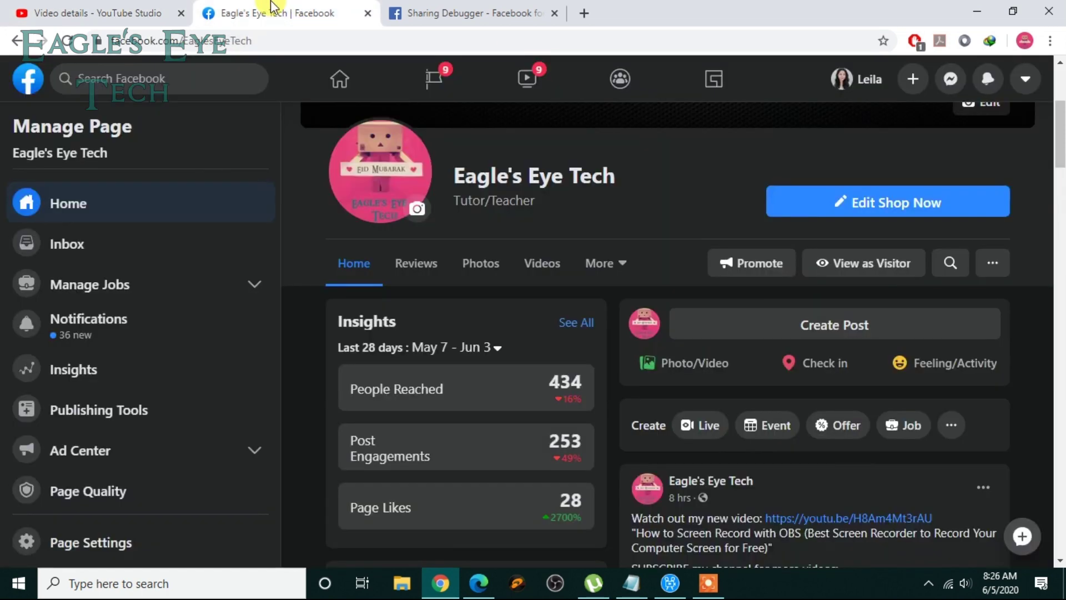
# - Start a new page post and paste the copied YouTube link into it
pyautogui.click(831, 327)
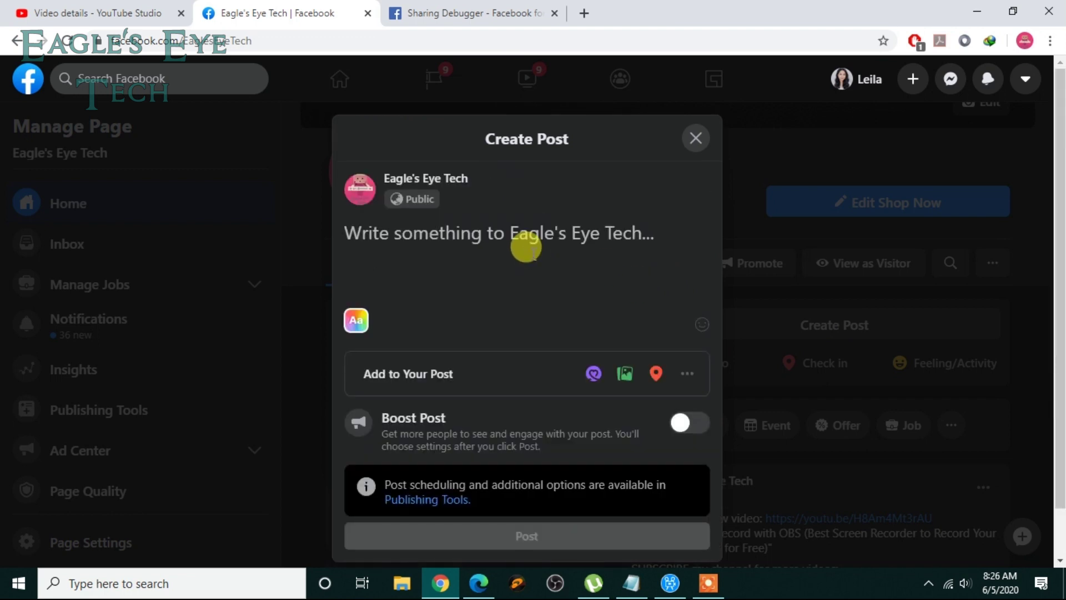
pyautogui.hotkey('ctrl', 'v')
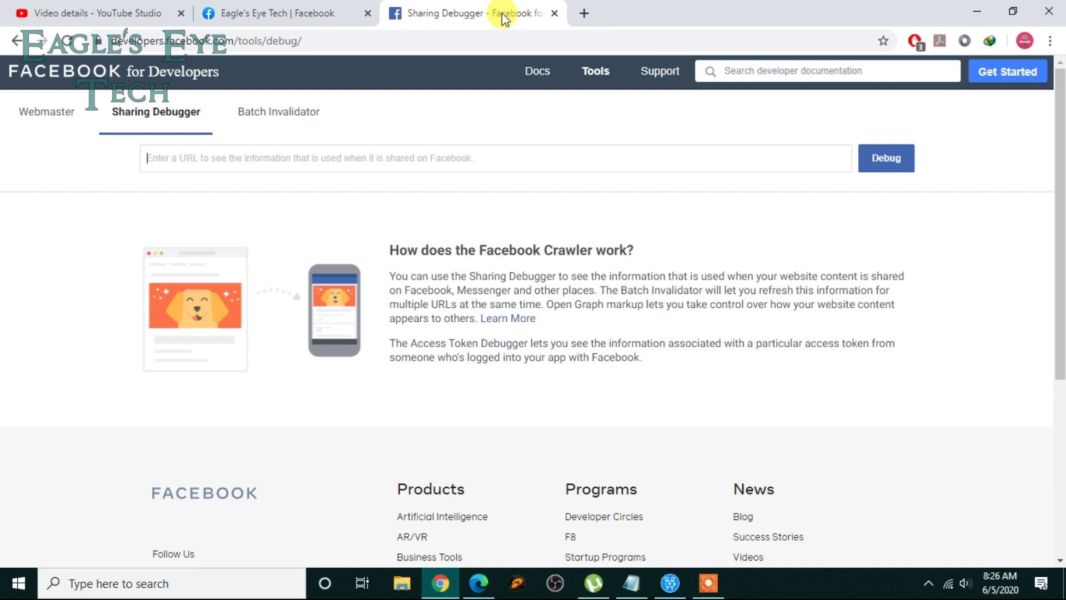
# - Debug the youtu.be short link in the Sharing Debugger and refresh its scraped info
pyautogui.press('Return')
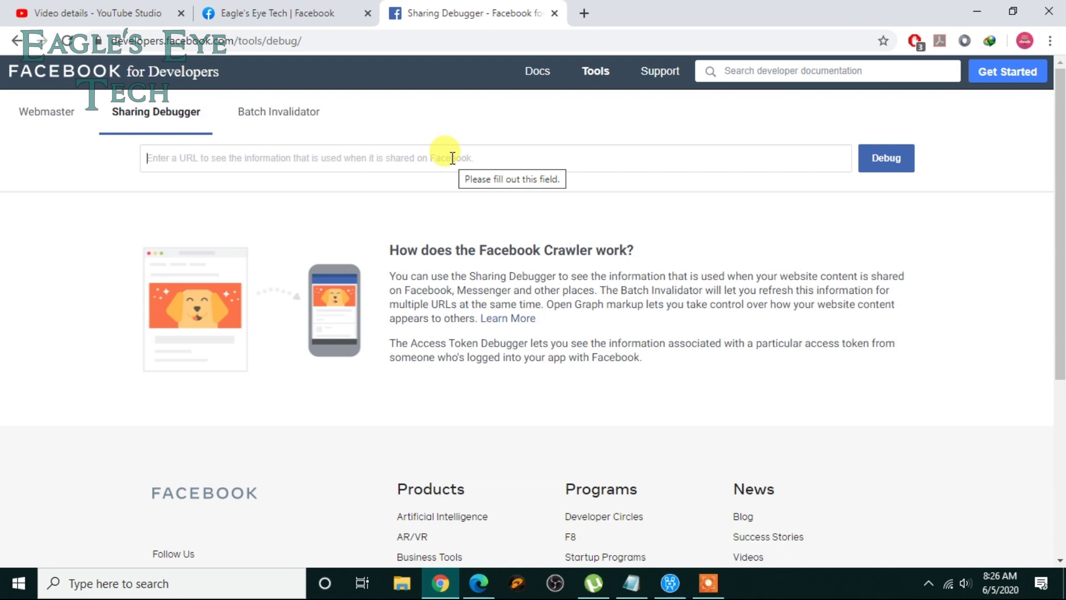
pyautogui.hotkey('ctrl', 'v')
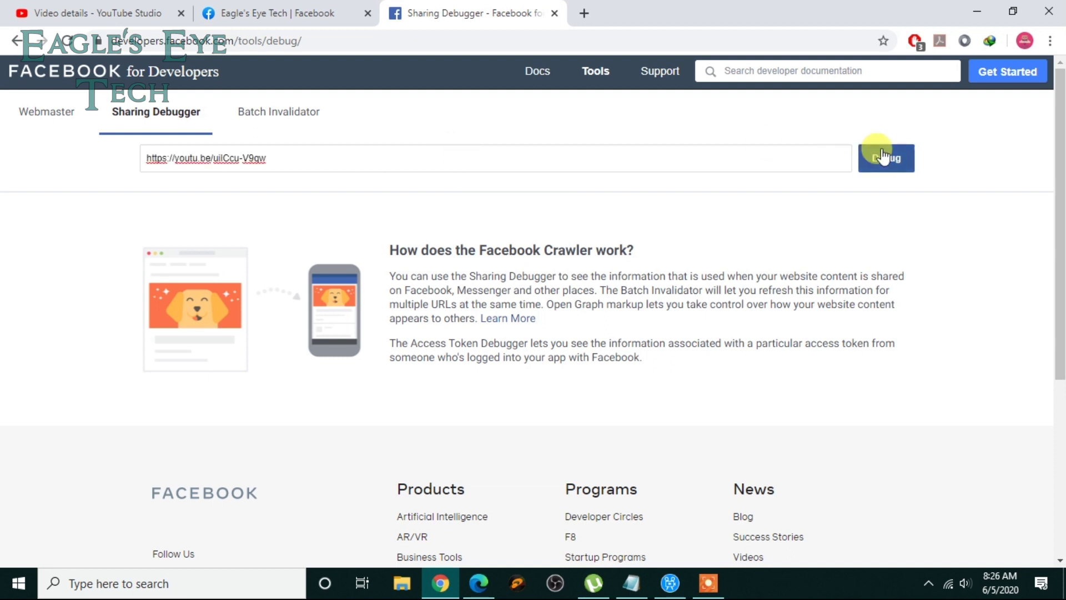
pyautogui.click(880, 156)
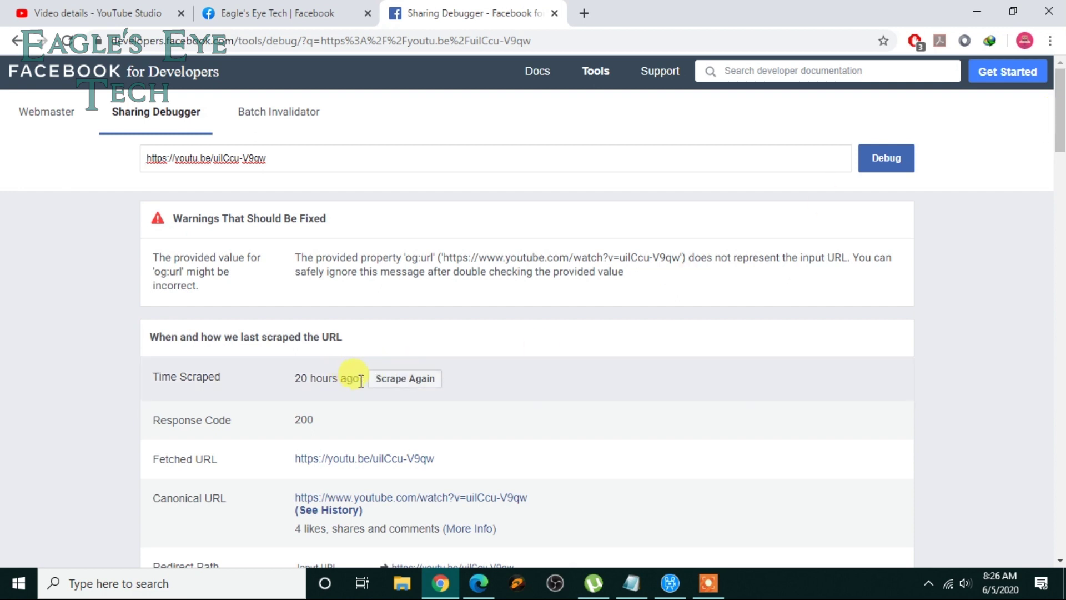
pyautogui.click(401, 384)
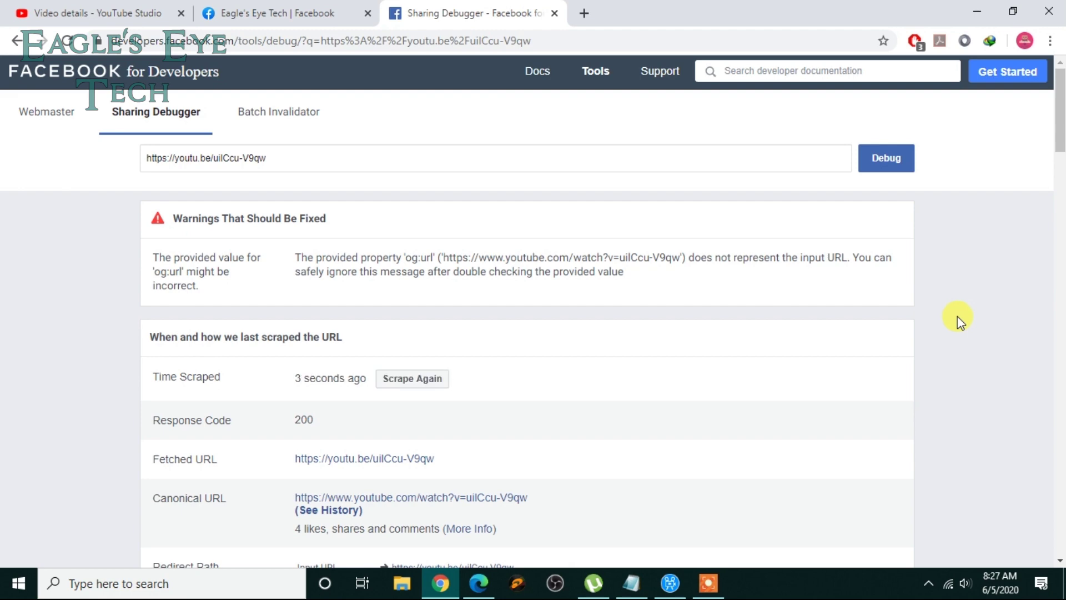
pyautogui.moveTo(1060, 109); pyautogui.dragTo(1059, 391)
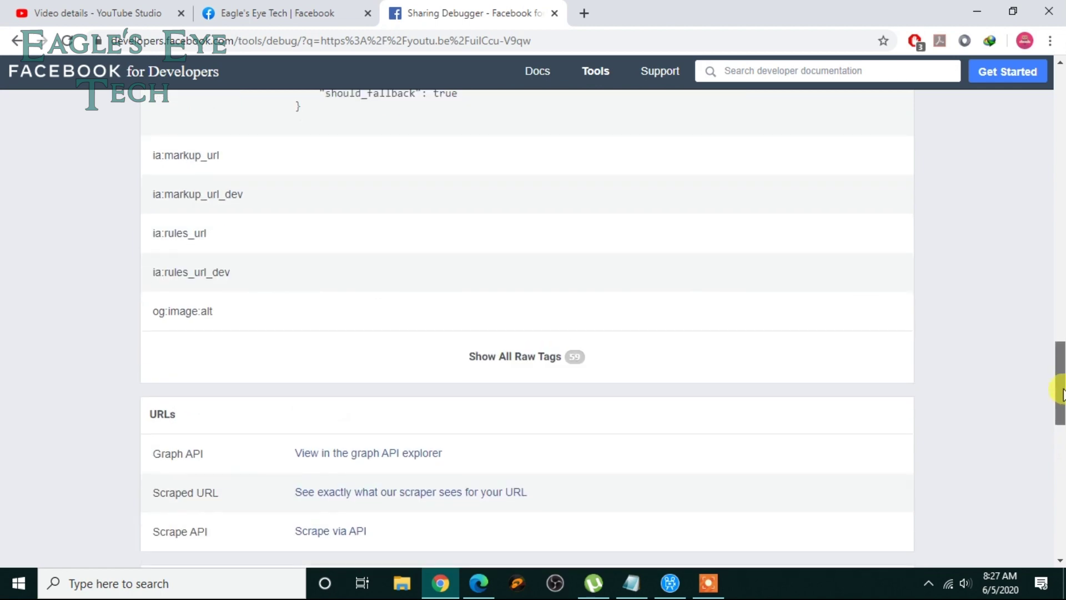
pyautogui.moveTo(1060, 392); pyautogui.dragTo(1059, 175)
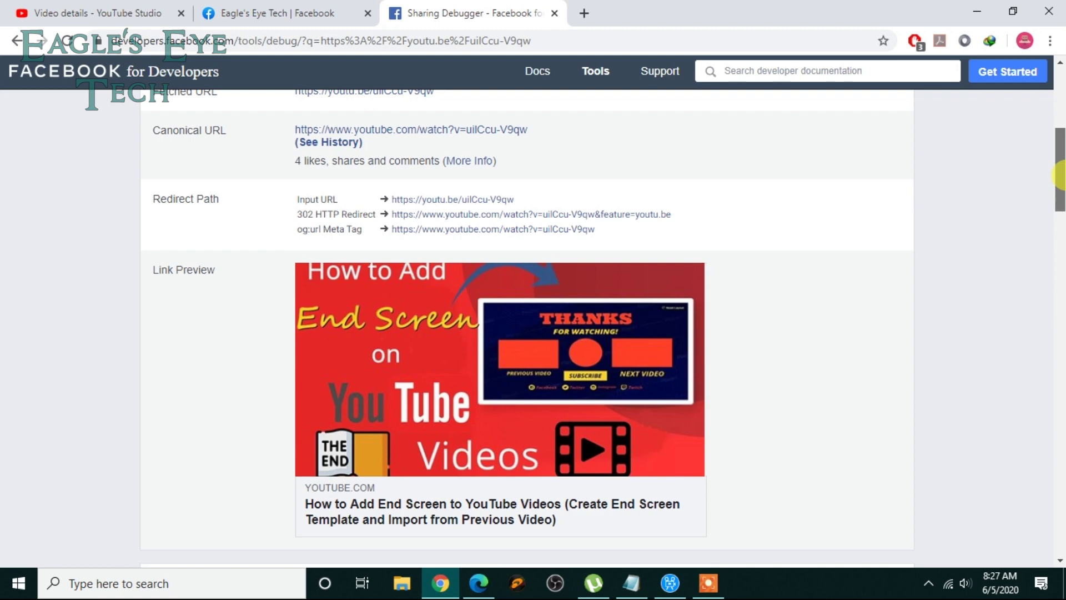
pyautogui.moveTo(1060, 175); pyautogui.dragTo(1059, 154)
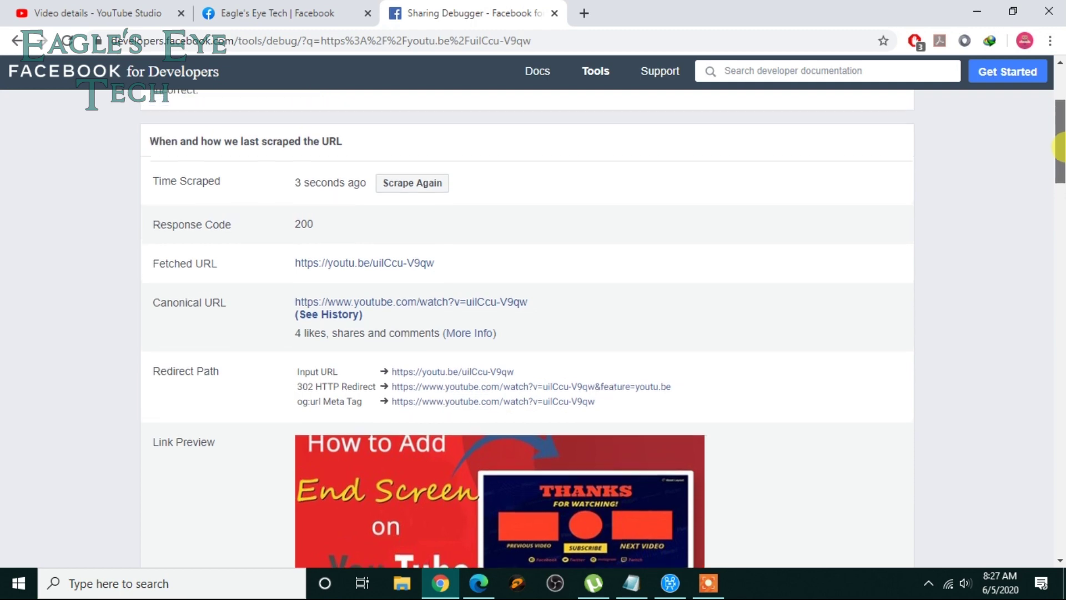
pyautogui.moveTo(1060, 154); pyautogui.dragTo(1060, 100)
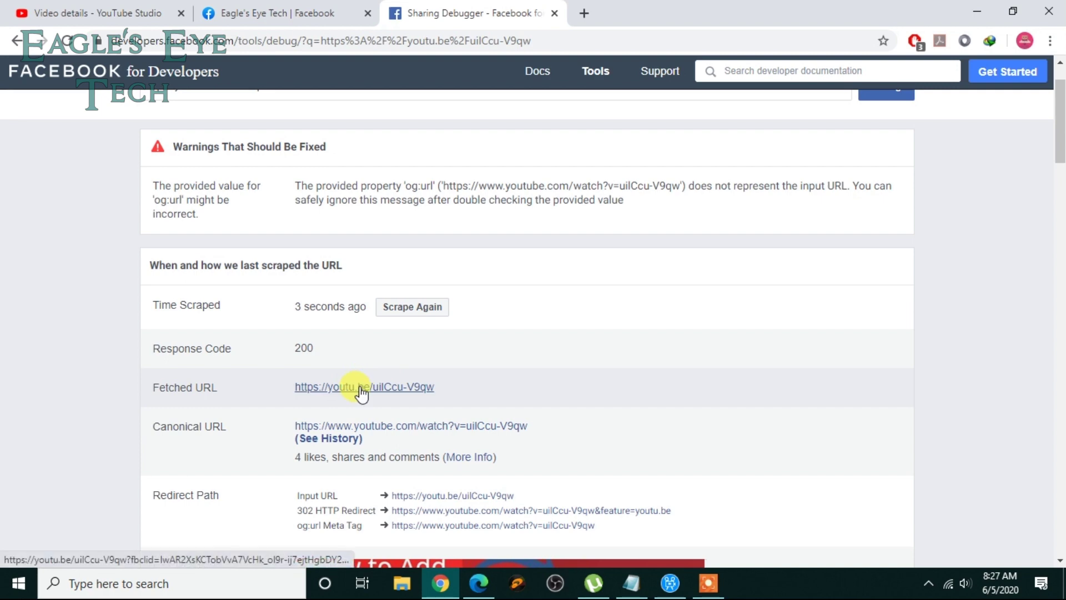
# - Copy the link address of the debugger's Fetched URL
pyautogui.rightClick(364, 387)
pyautogui.click(405, 480)
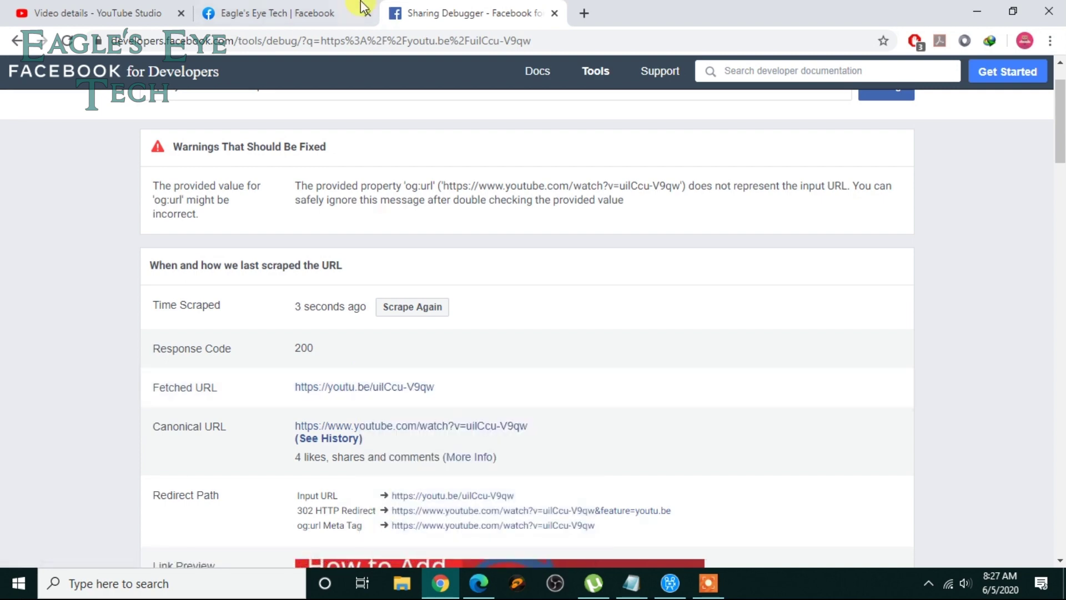
# - Publish an Eagle's Eye Tech post with the fetched link and its End Screen thumbnail
pyautogui.click(275, 12)
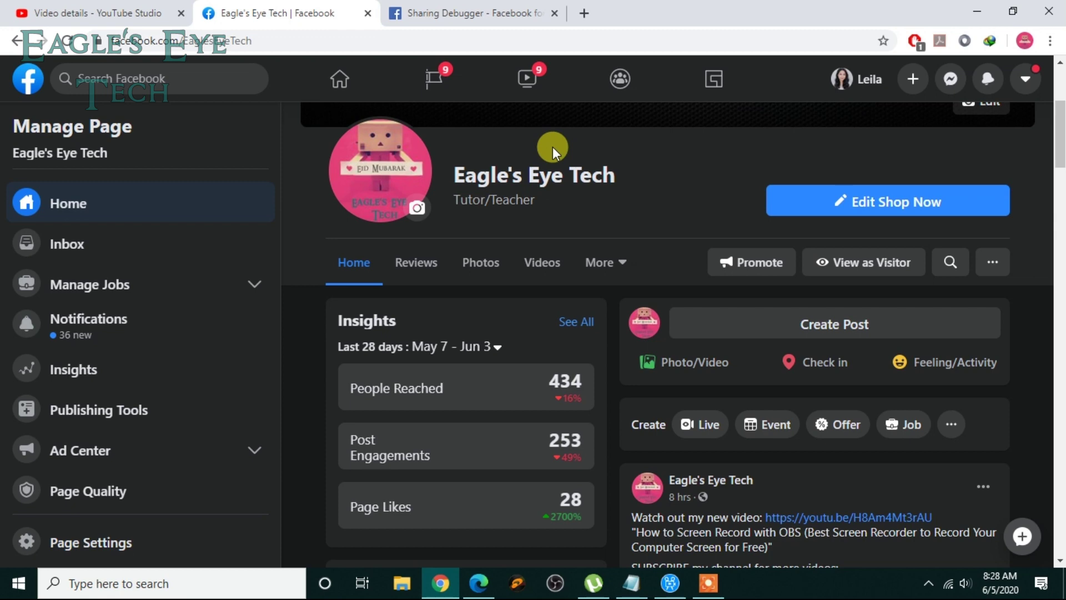
pyautogui.click(847, 329)
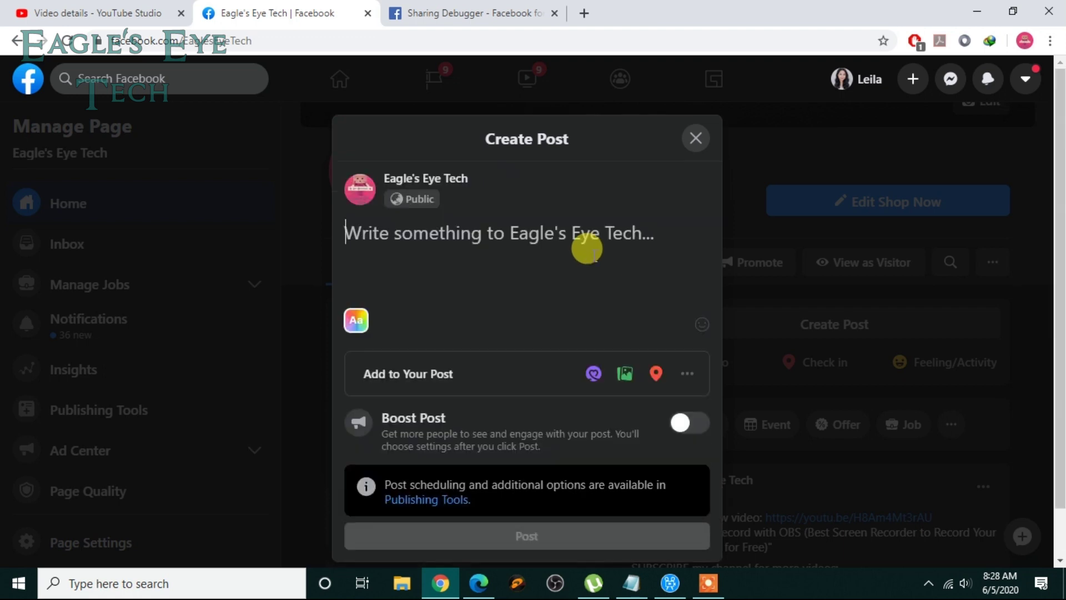
pyautogui.hotkey('ctrl', 'v')
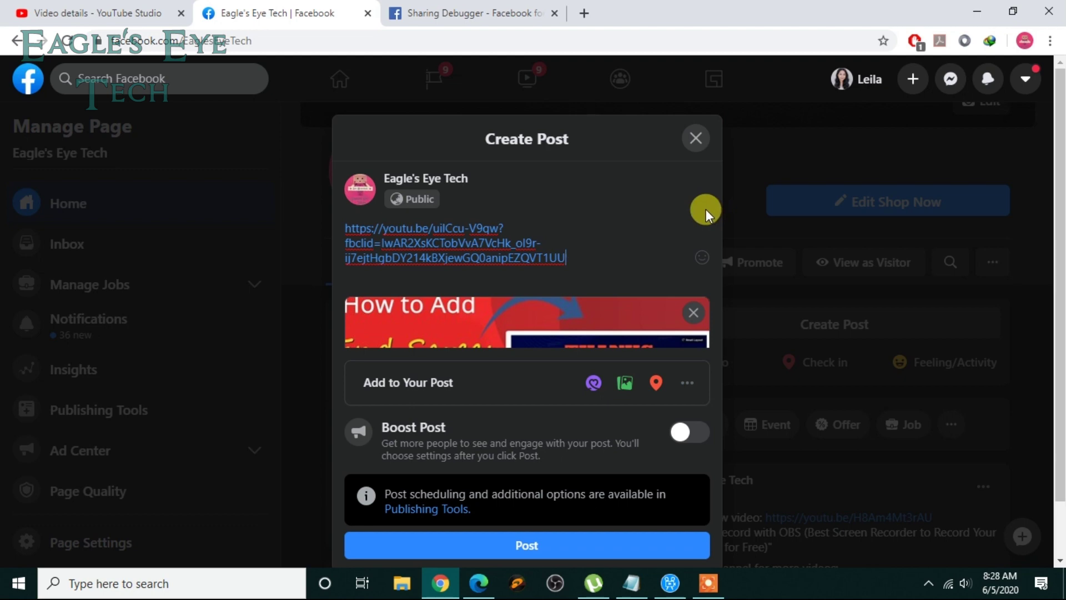
pyautogui.moveTo(718, 258); pyautogui.dragTo(716, 311)
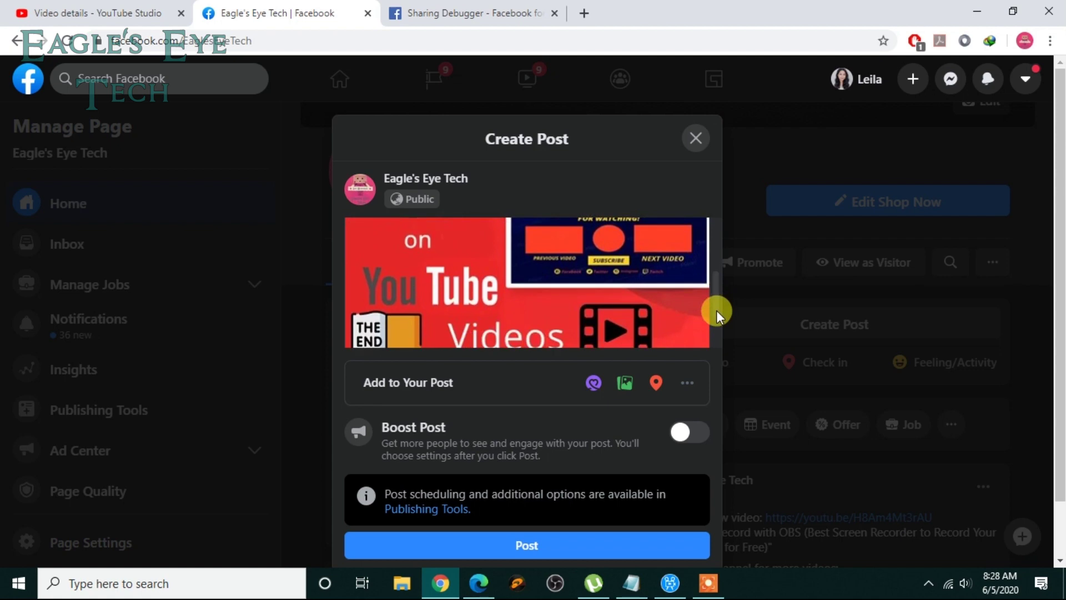
pyautogui.click(576, 547)
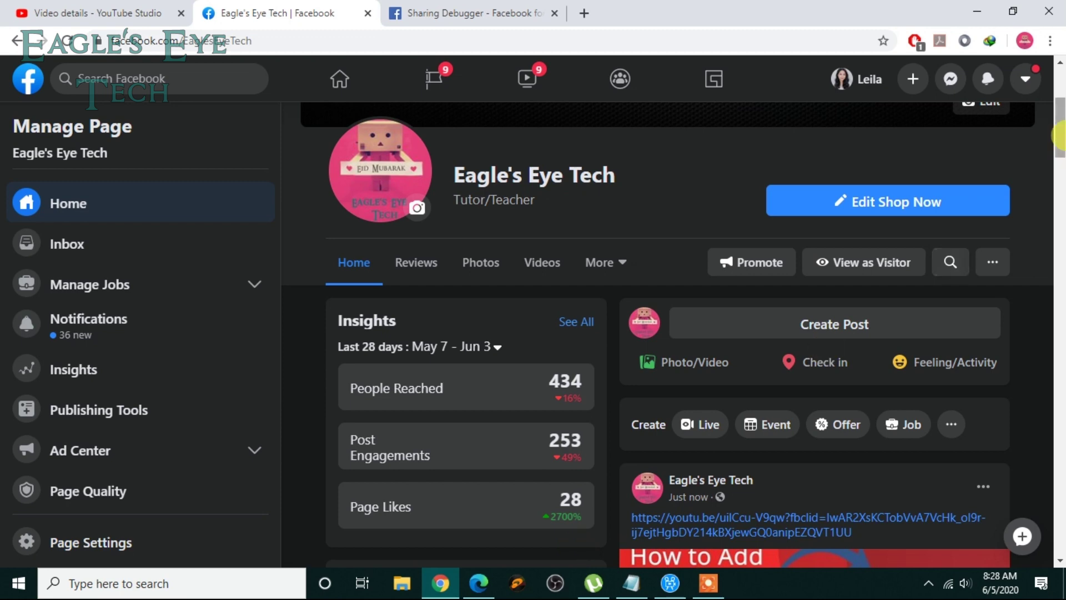
pyautogui.scroll(-3, 577, 547)
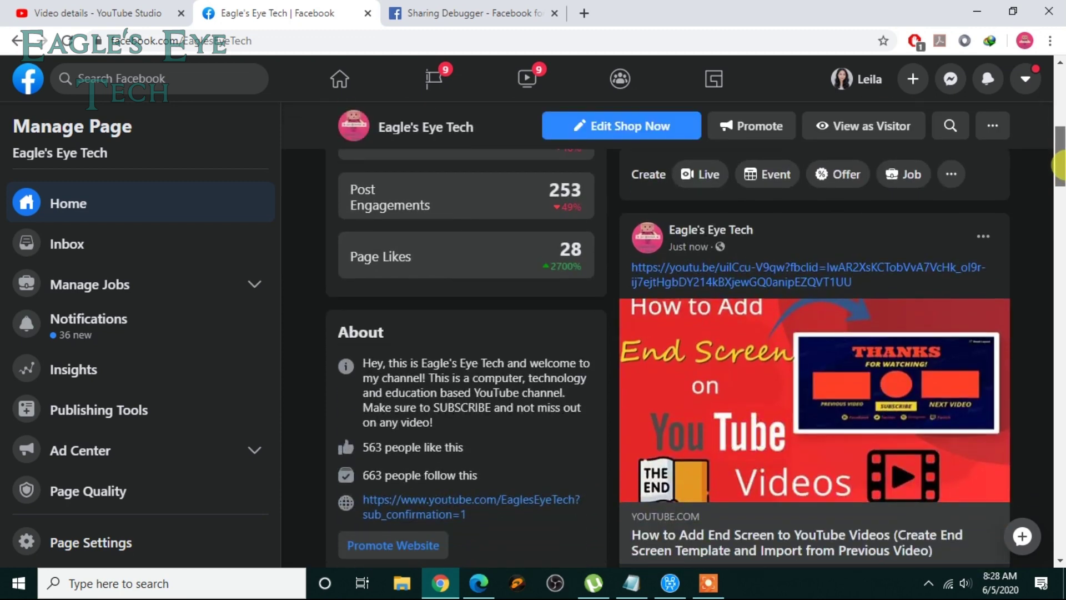
pyautogui.scroll(-1, 578, 547)
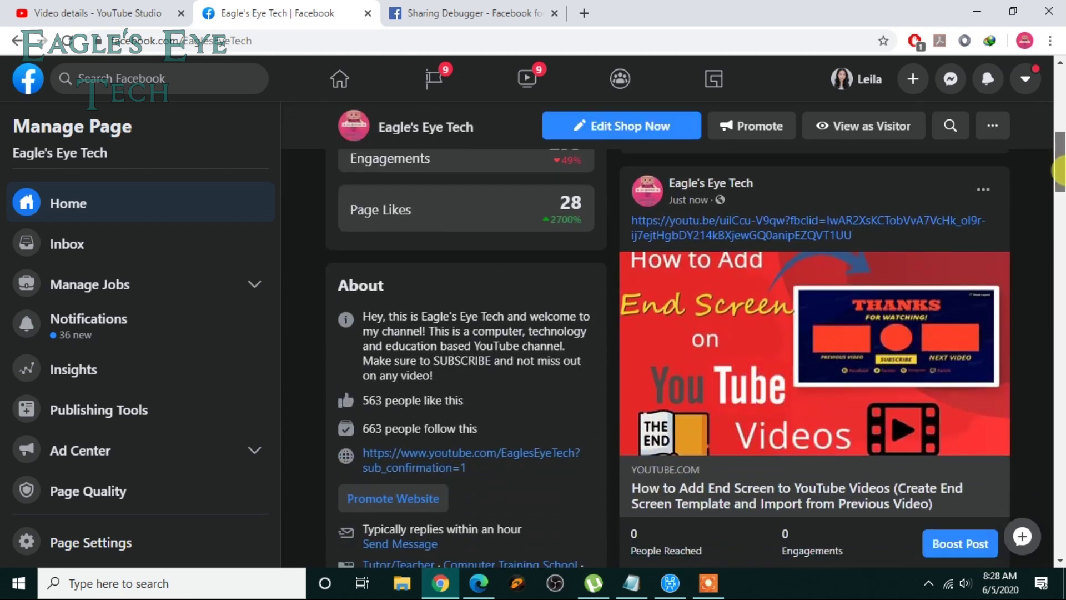